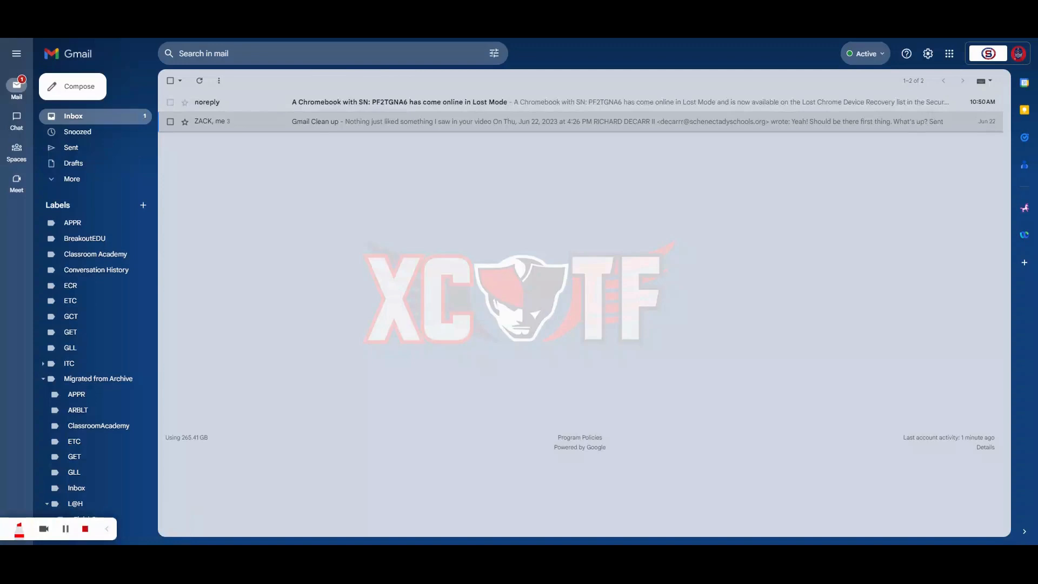
# Change the inbox type to Multiple Inboxes in the full mail settings and save the changes.
pyautogui.click(927, 54)
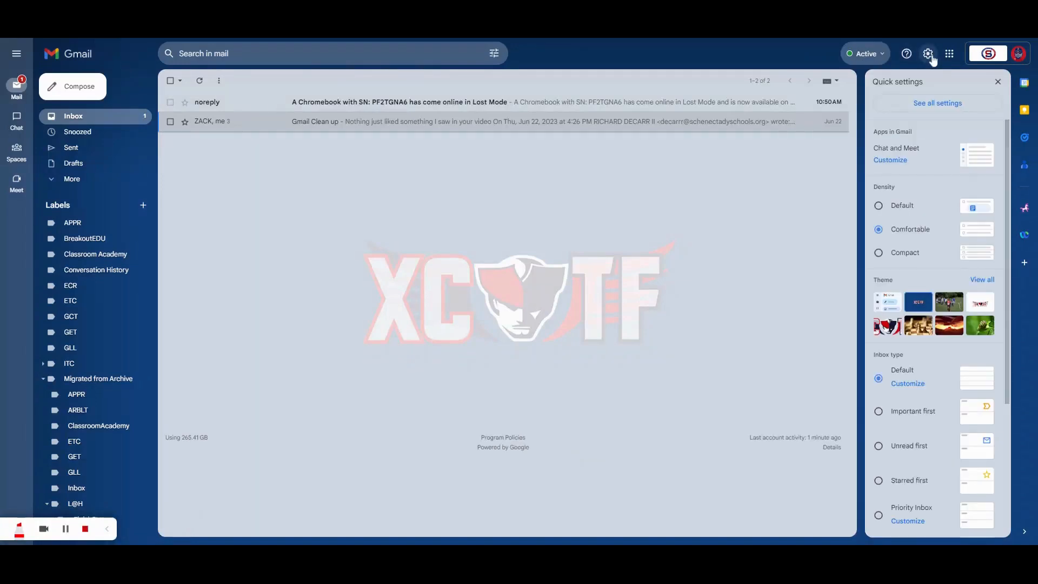
pyautogui.click(938, 108)
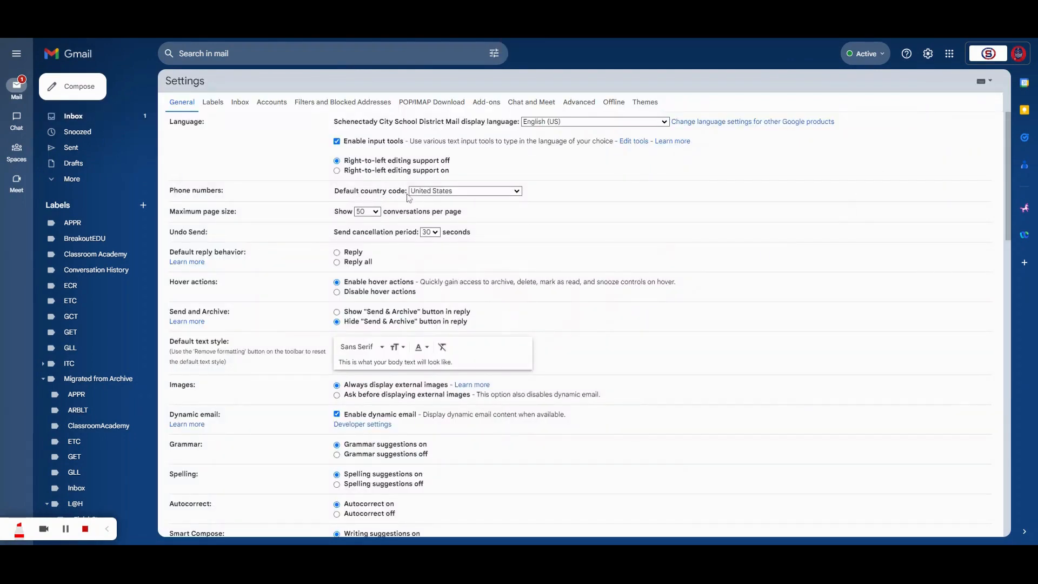
pyautogui.scroll(-1, 319, 227)
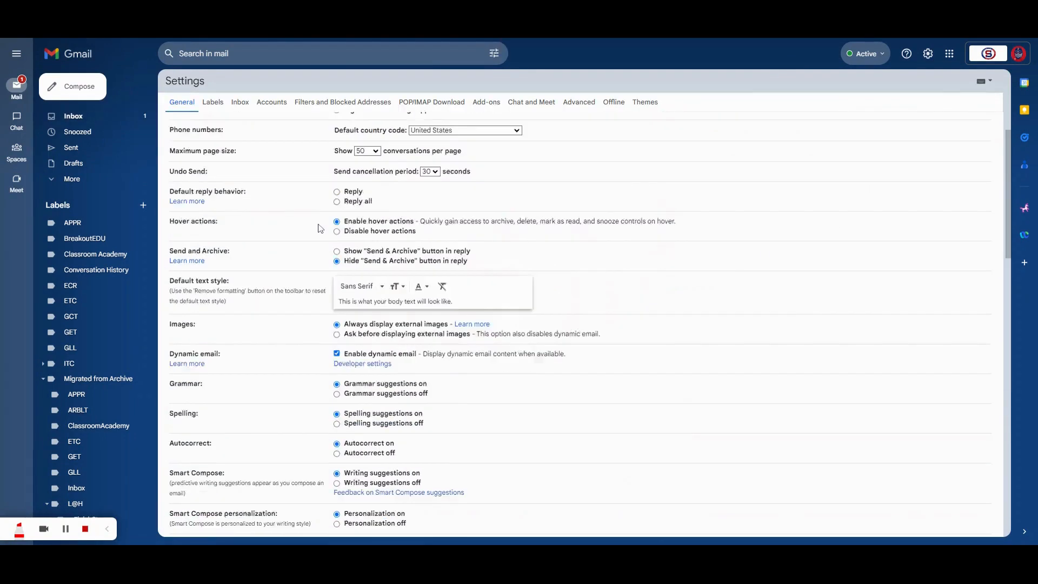
pyautogui.scroll(1, 320, 228)
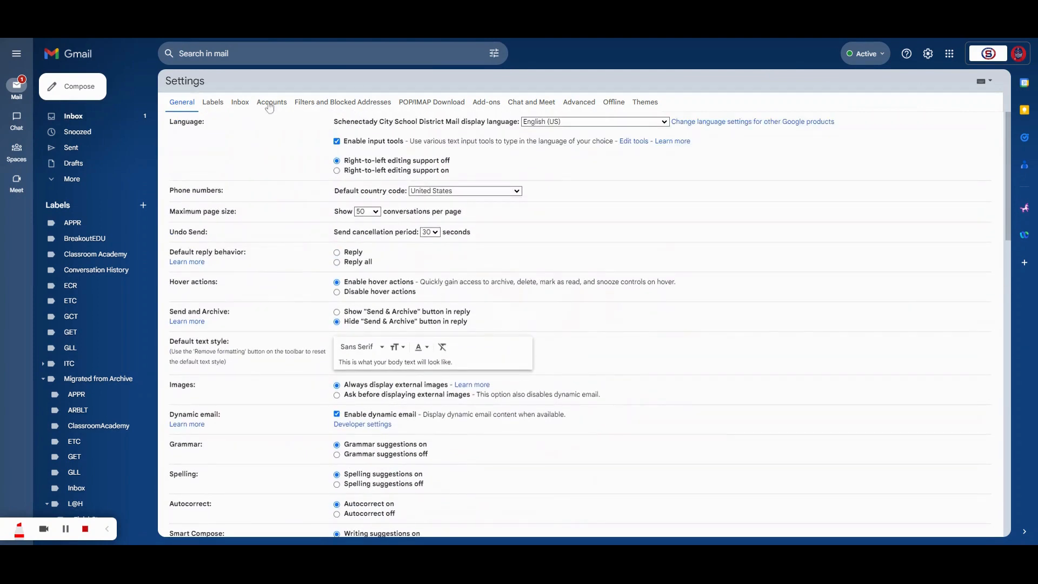
pyautogui.click(240, 105)
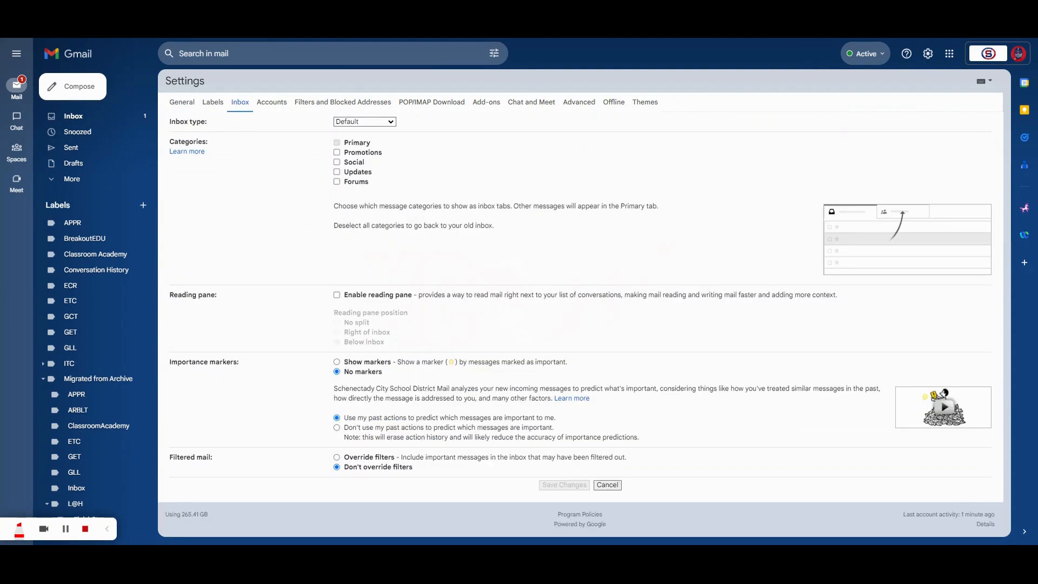
pyautogui.click(386, 125)
pyautogui.click(382, 183)
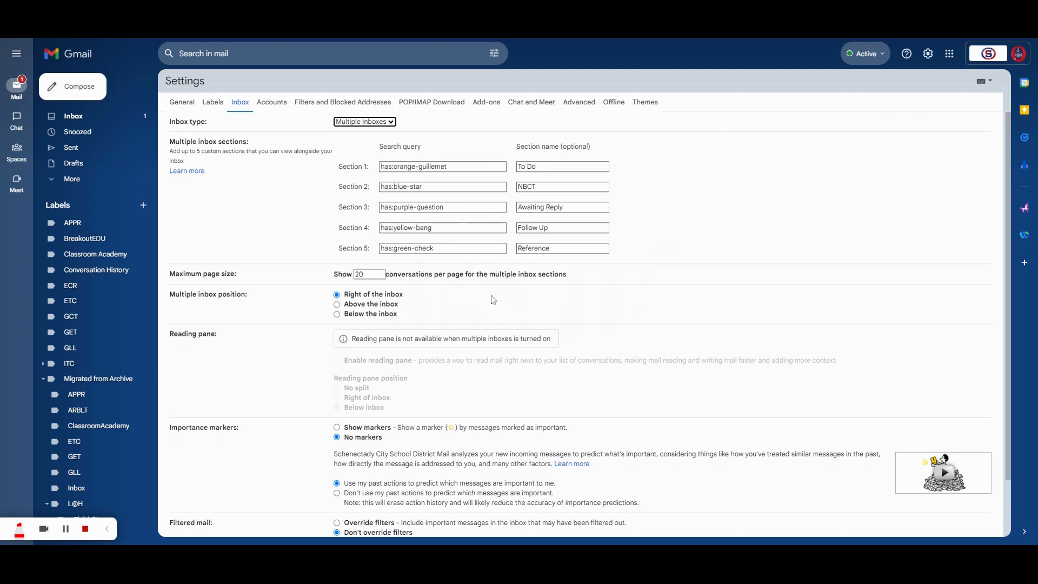
pyautogui.scroll(-3, 571, 325)
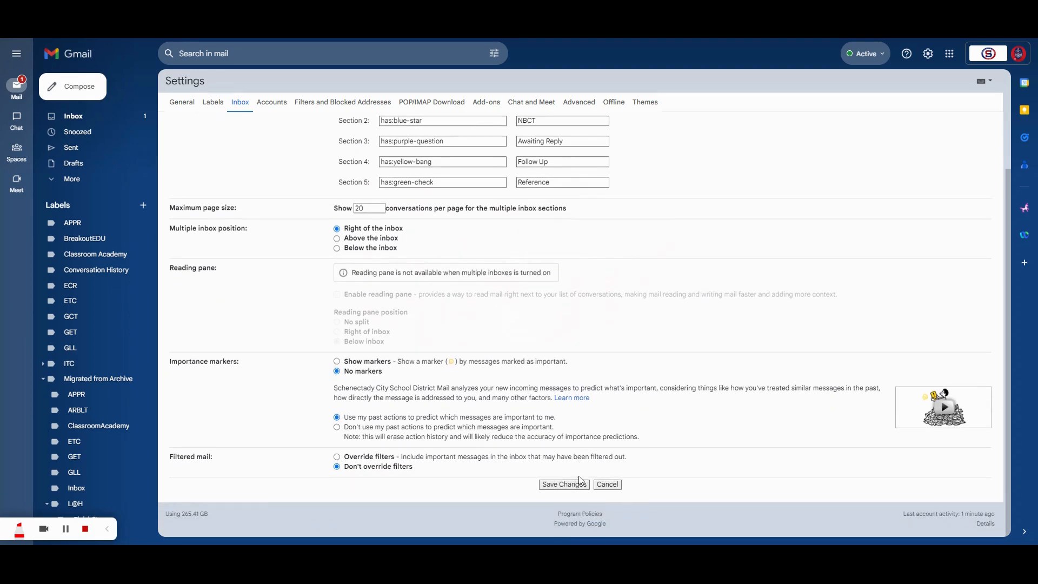
pyautogui.click(580, 485)
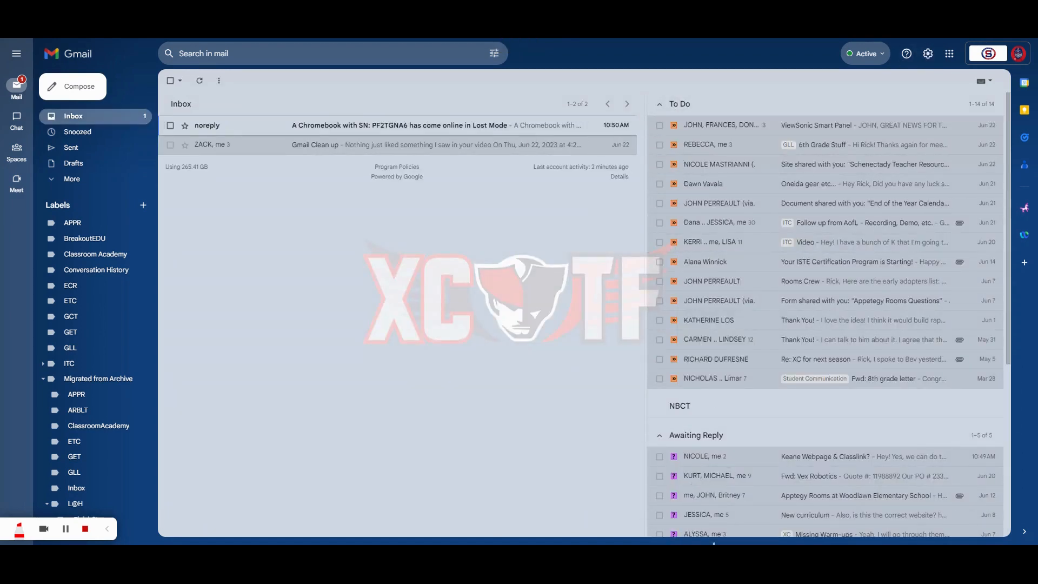
# Examine the general mail settings, especially which star markers are in use and not in use.
pyautogui.click(927, 53)
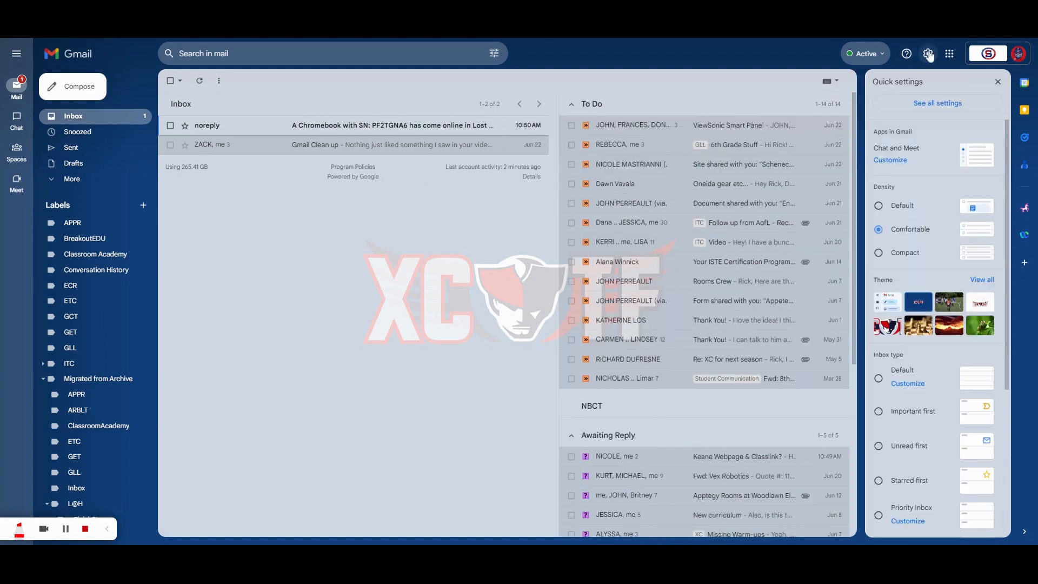
pyautogui.click(913, 103)
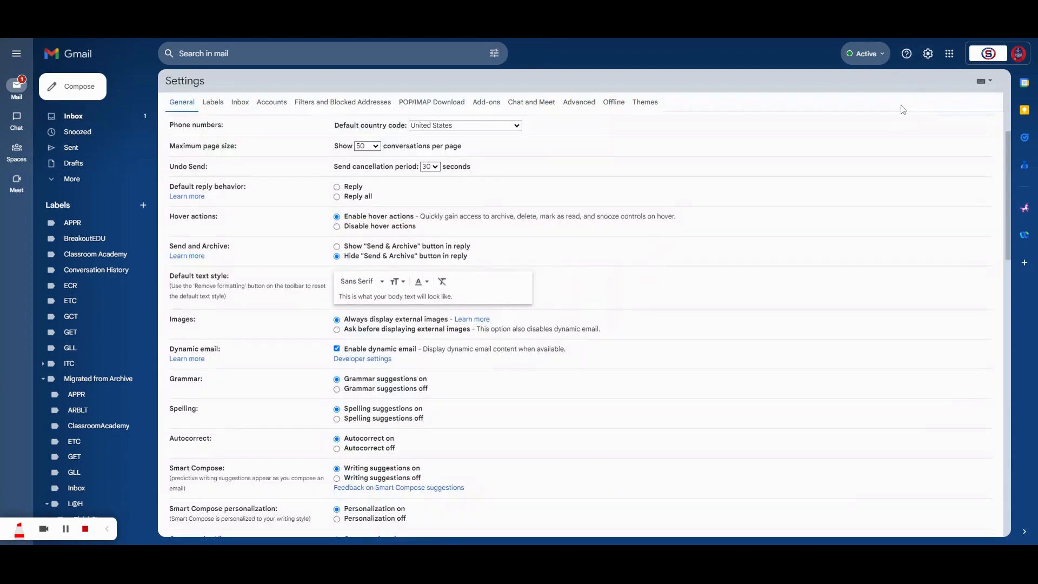
pyautogui.scroll(-10, 387, 259)
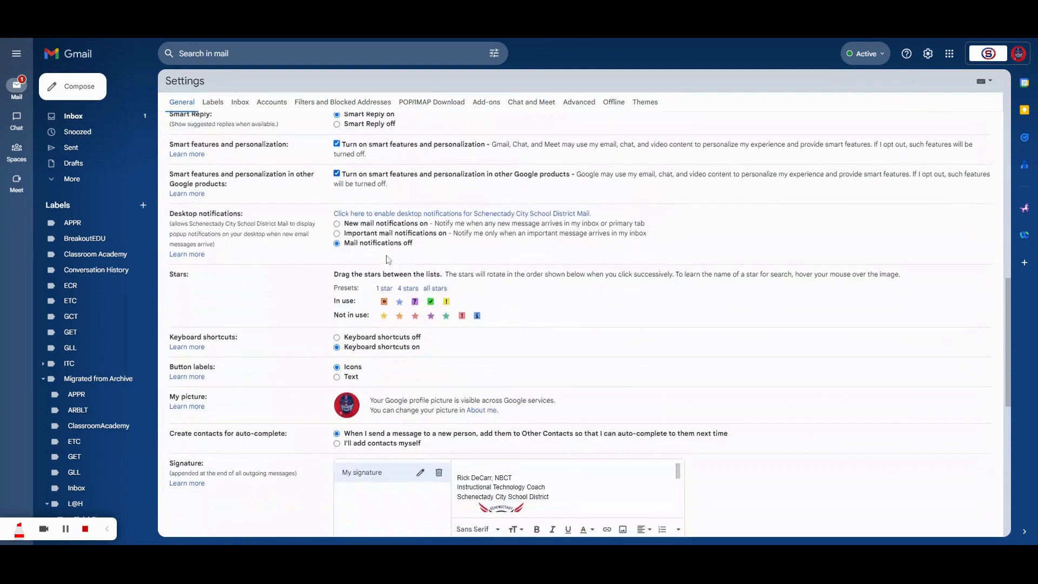
pyautogui.scroll(4, 387, 260)
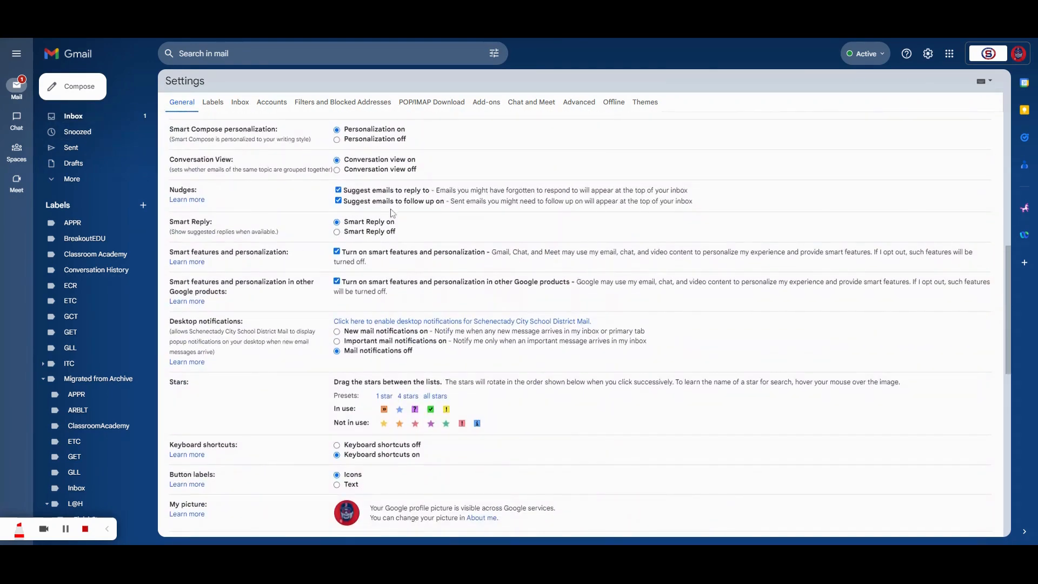
pyautogui.scroll(-2, 392, 225)
pyautogui.scroll(-1, 392, 226)
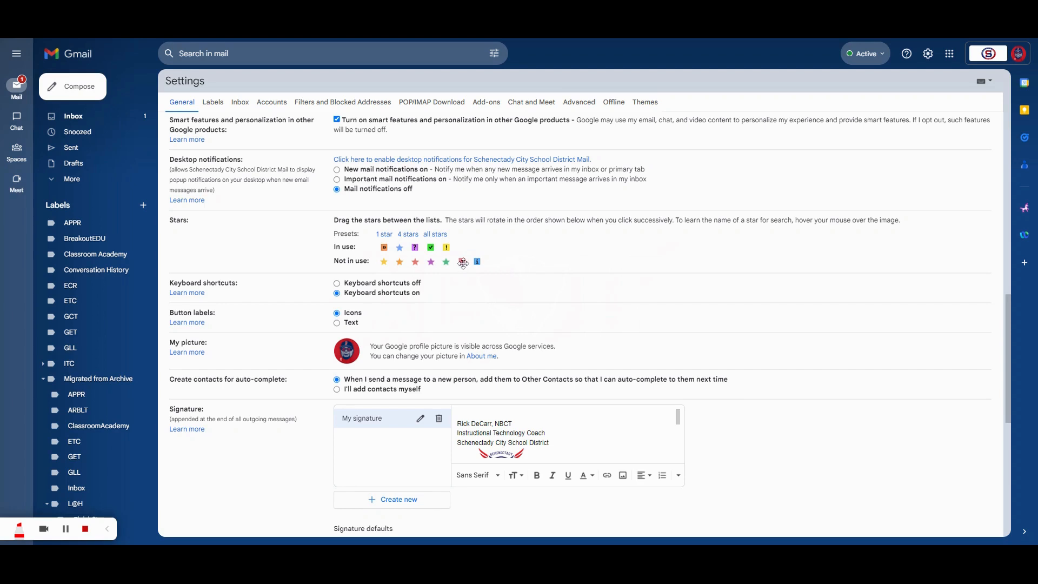
pyautogui.moveTo(468, 268)
pyautogui.mouseDown()
pyautogui.moveTo(462, 248)
pyautogui.moveTo(464, 262)
pyautogui.mouseUp()
pyautogui.scroll(-5, 565, 363)
pyautogui.scroll(-2, 565, 363)
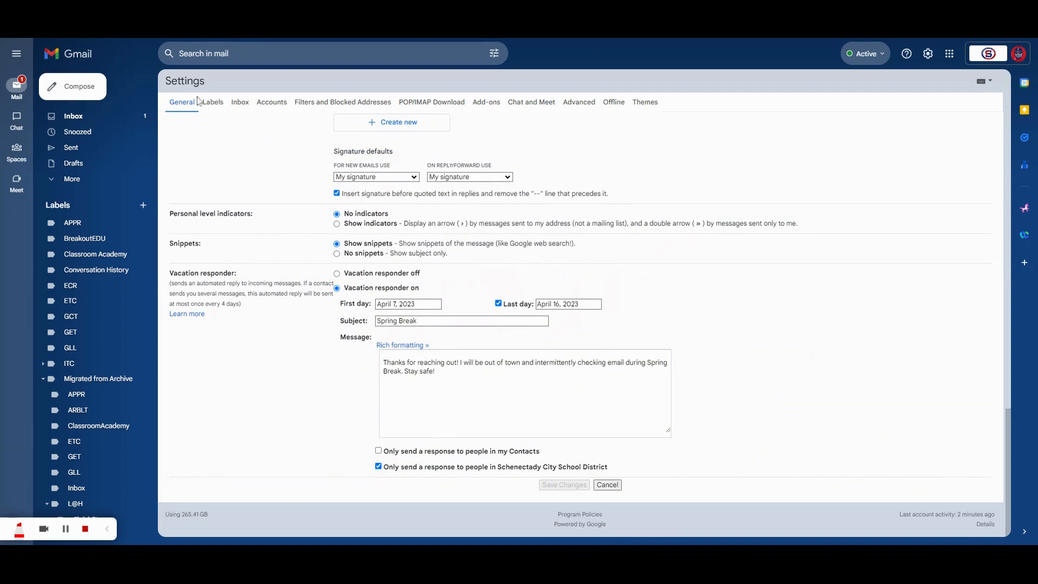
# Review the search queries and section names of the multiple inbox sections in the Inbox settings.
pyautogui.click(240, 104)
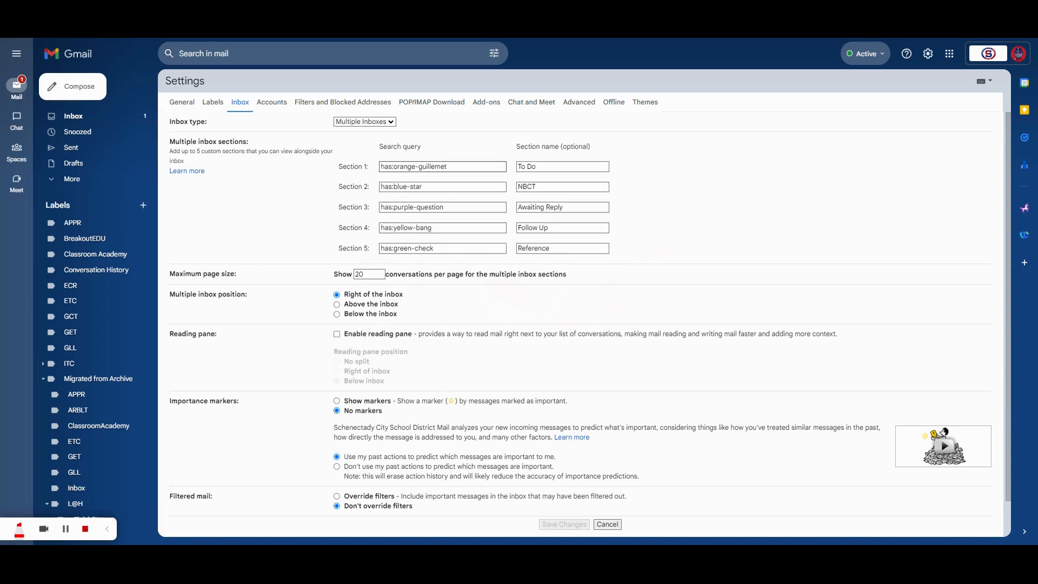
pyautogui.click(392, 167)
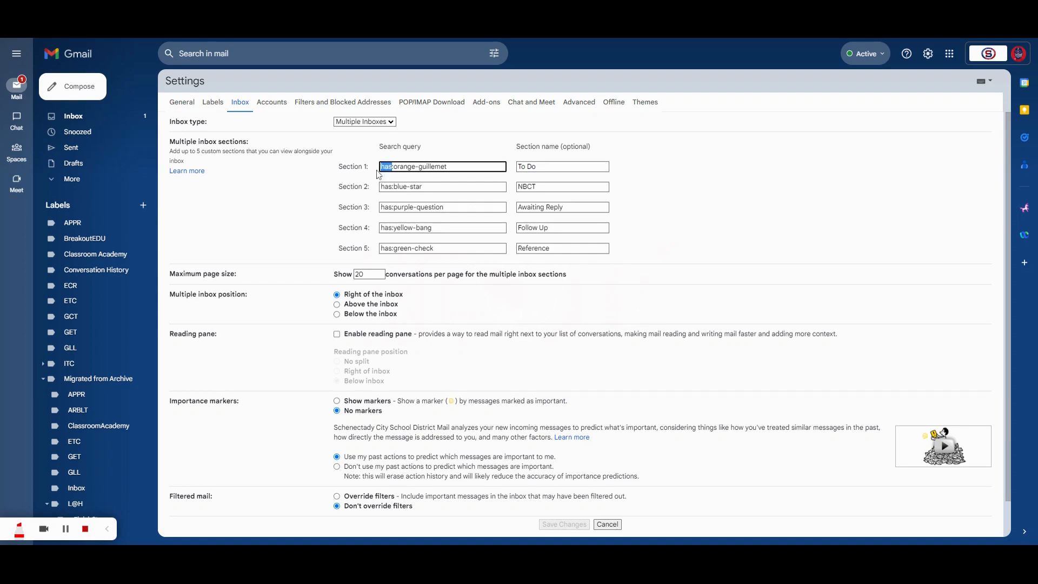
pyautogui.click(394, 187)
pyautogui.moveTo(385, 186); pyautogui.dragTo(377, 189)
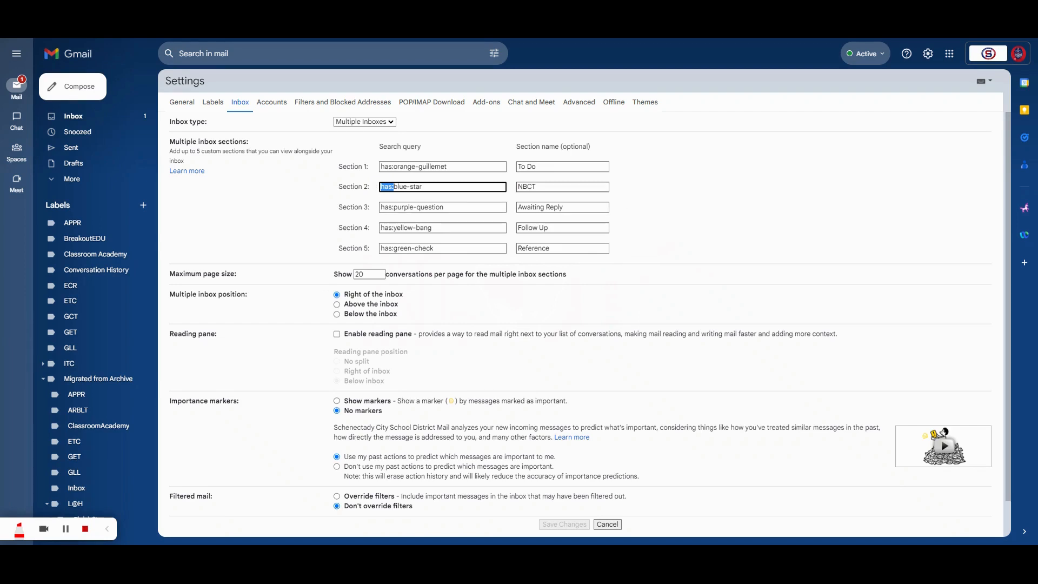
pyautogui.click(571, 187)
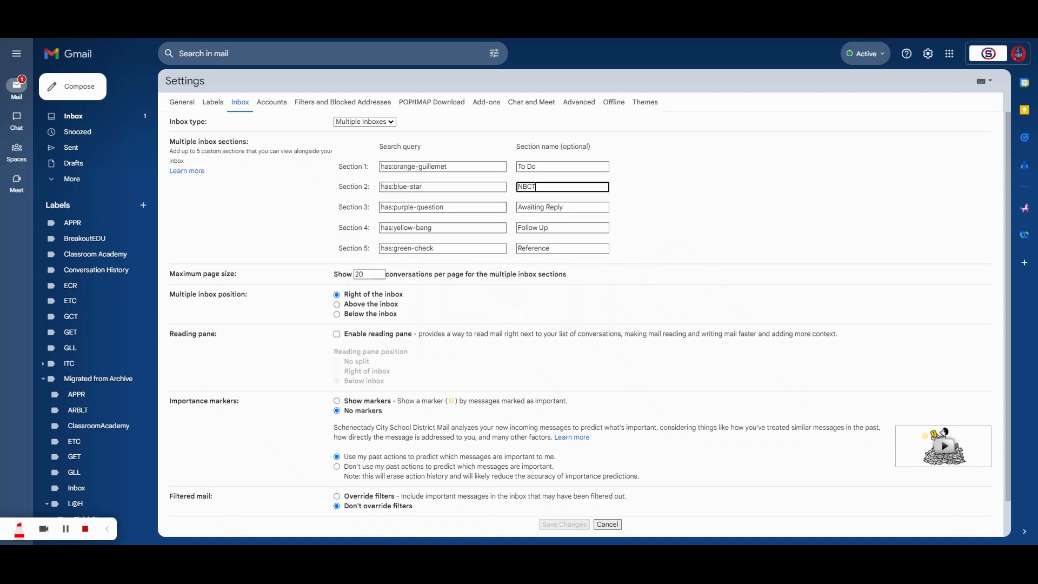
pyautogui.click(393, 207)
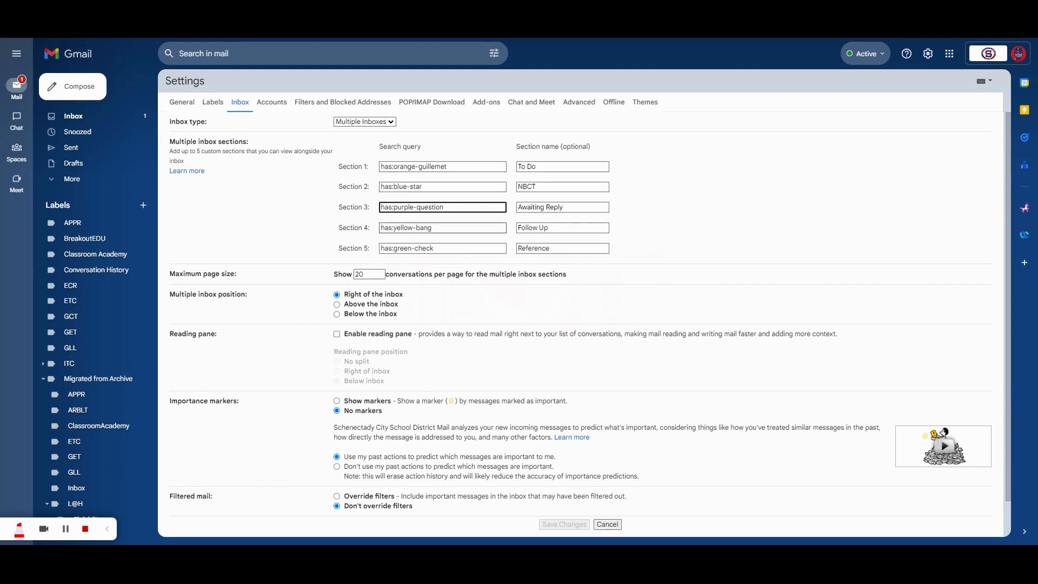
pyautogui.scroll(-1, 595, 460)
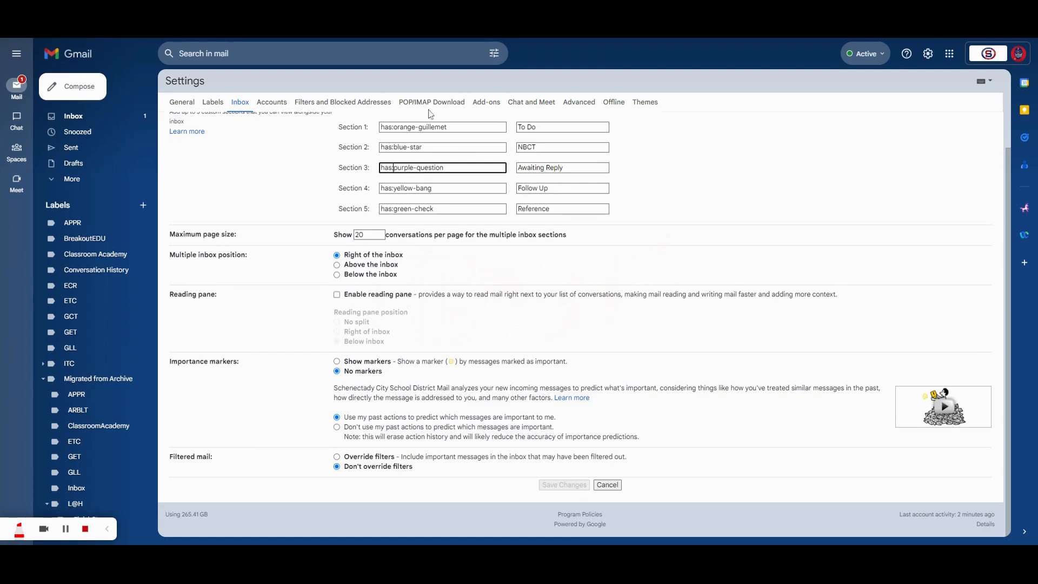
# Delete the noreply message about the Chromebook in Lost Mode from the inbox and look through the multiple inbox sections.
pyautogui.click(94, 117)
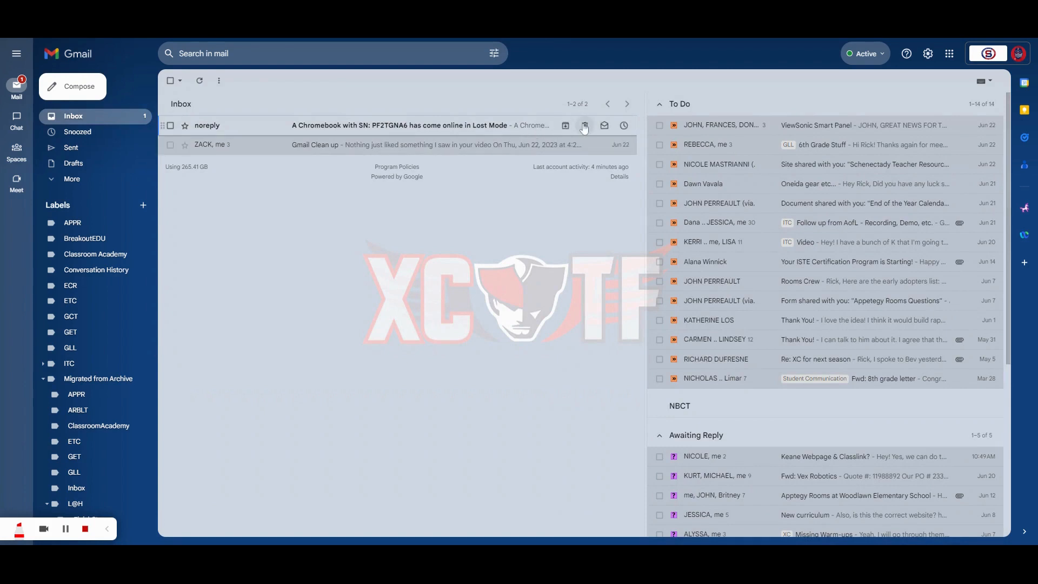
pyautogui.click(584, 126)
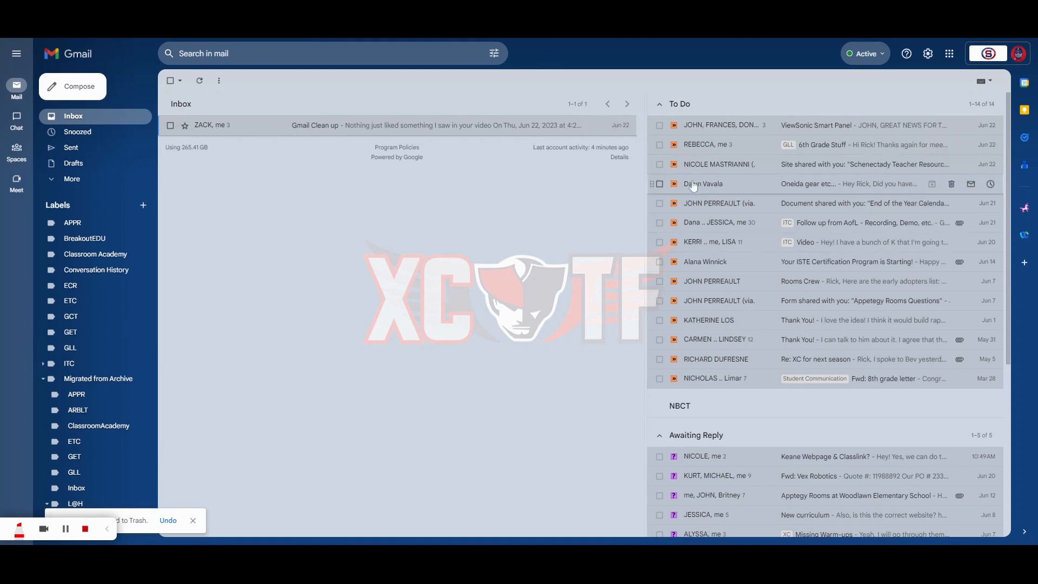
pyautogui.scroll(-3, 680, 336)
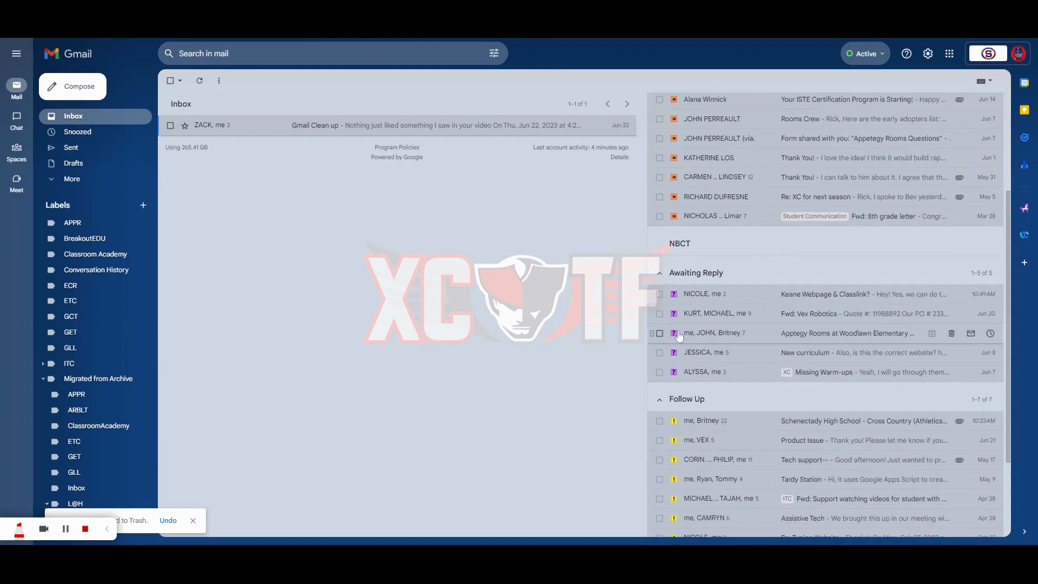
pyautogui.scroll(-3, 676, 357)
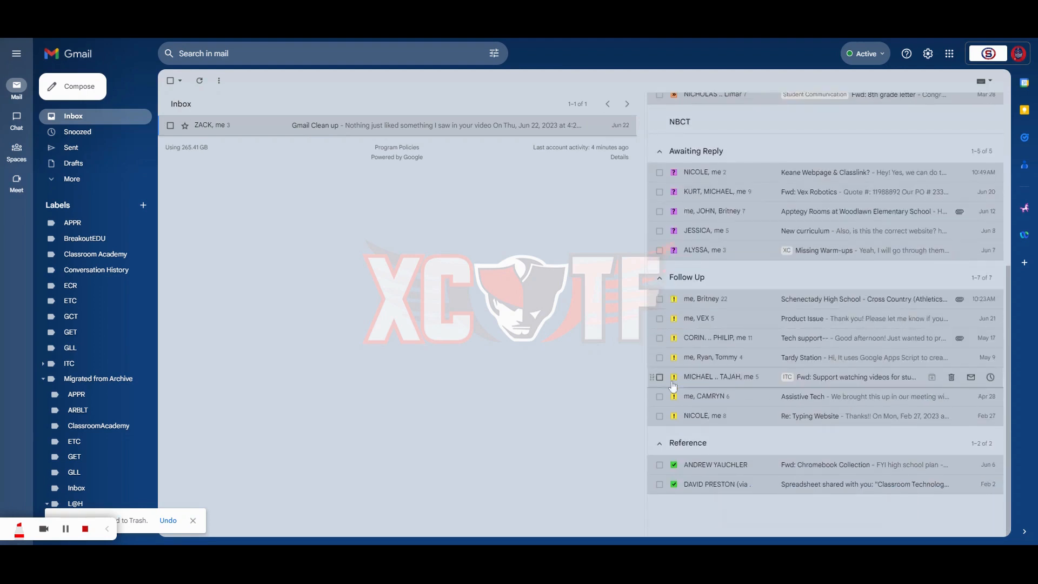
pyautogui.scroll(4, 676, 410)
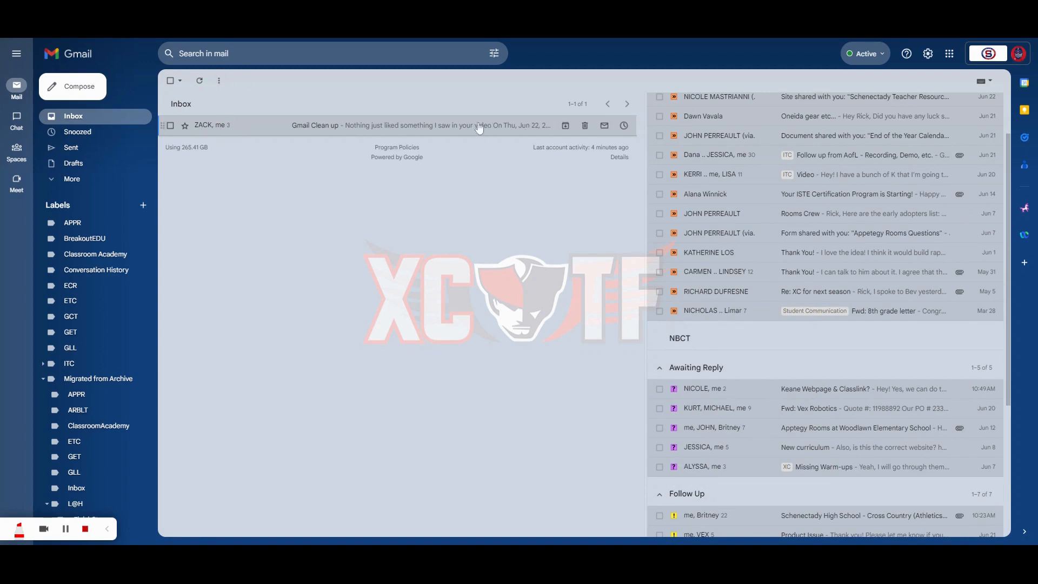
pyautogui.click(184, 126)
pyautogui.click(185, 125)
pyautogui.click(185, 126)
pyautogui.click(185, 126)
pyautogui.click(185, 126)
pyautogui.click(170, 127)
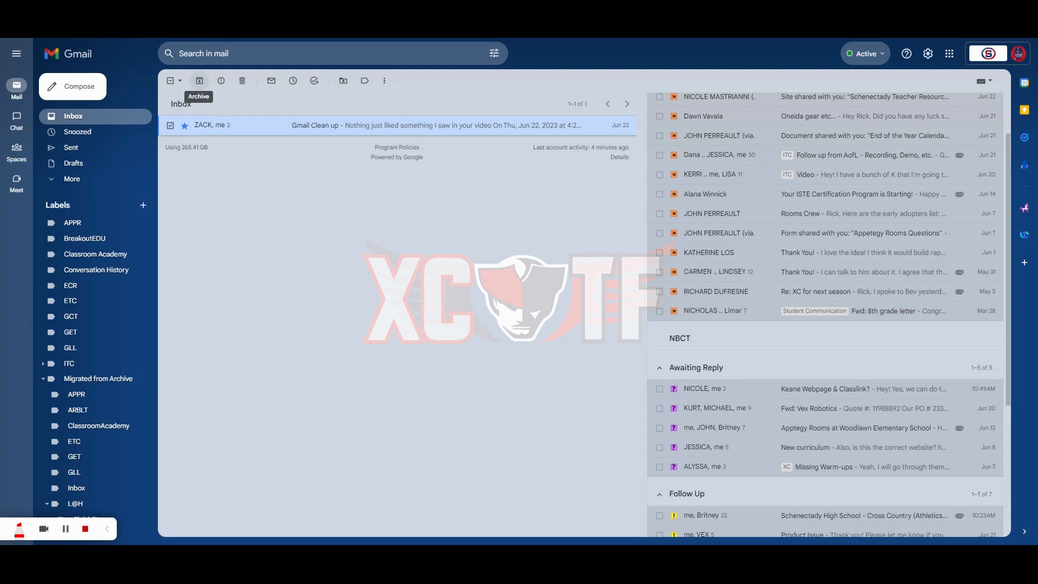
pyautogui.click(171, 126)
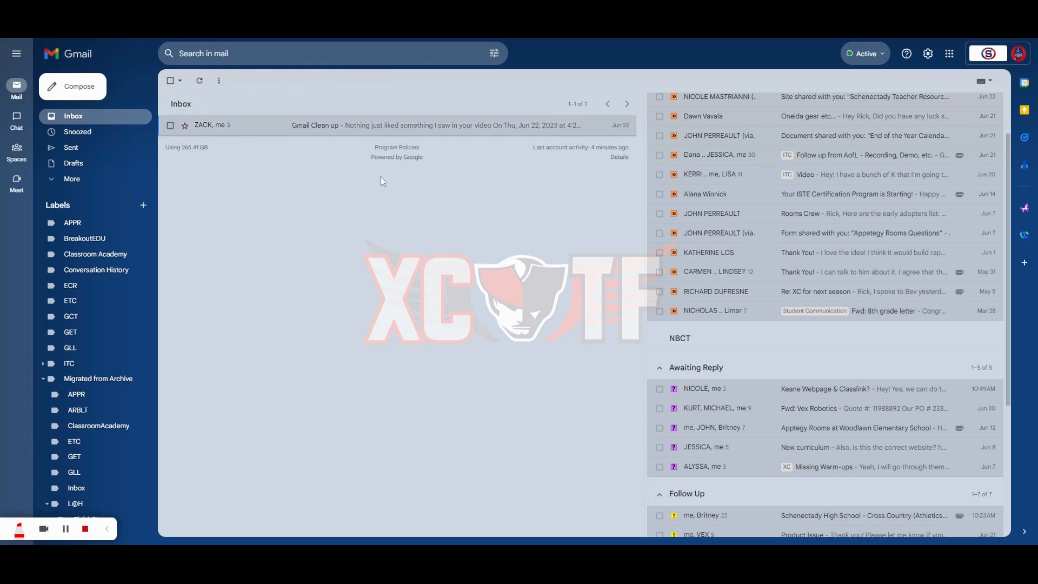
# Mark the latest message of the "Gmail Clean up" conversation with the blue star and archive the conversation.
pyautogui.click(357, 131)
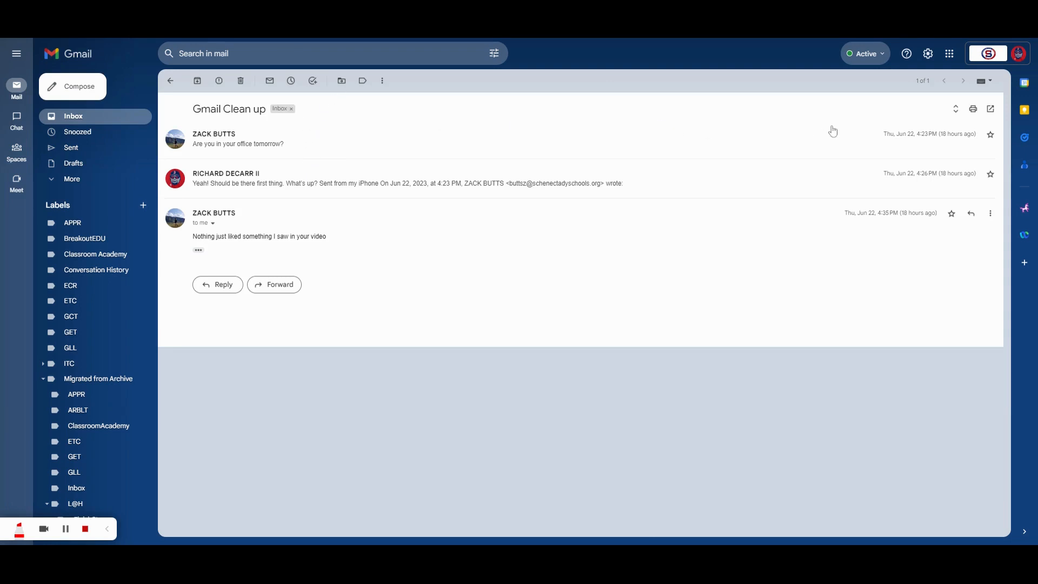
pyautogui.click(952, 218)
pyautogui.click(952, 219)
pyautogui.click(952, 218)
pyautogui.click(953, 218)
pyautogui.click(953, 218)
pyautogui.click(952, 219)
pyautogui.click(952, 219)
pyautogui.click(953, 219)
pyautogui.click(952, 218)
pyautogui.click(952, 218)
pyautogui.click(203, 85)
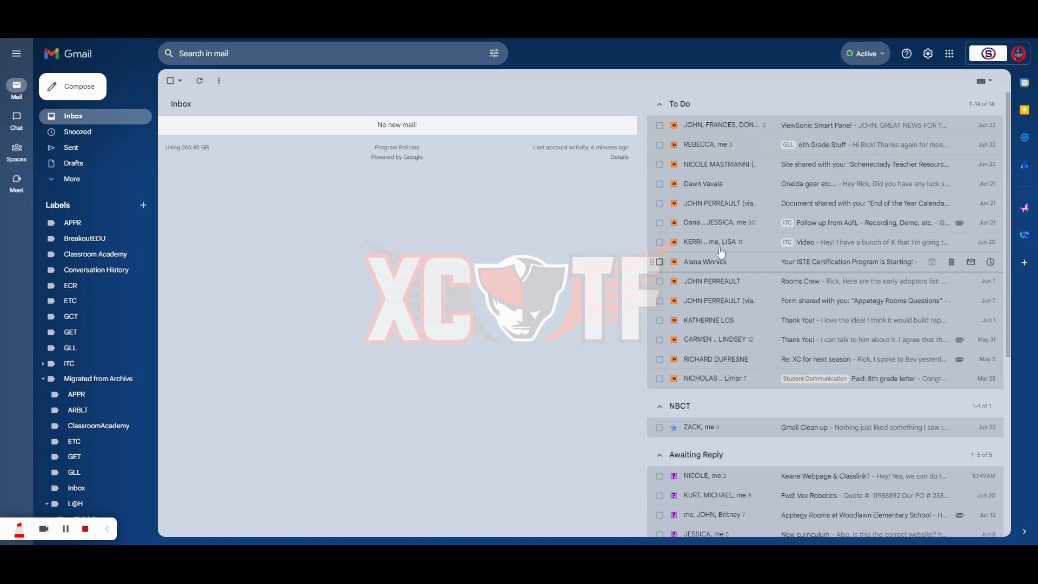
pyautogui.scroll(-6, 742, 216)
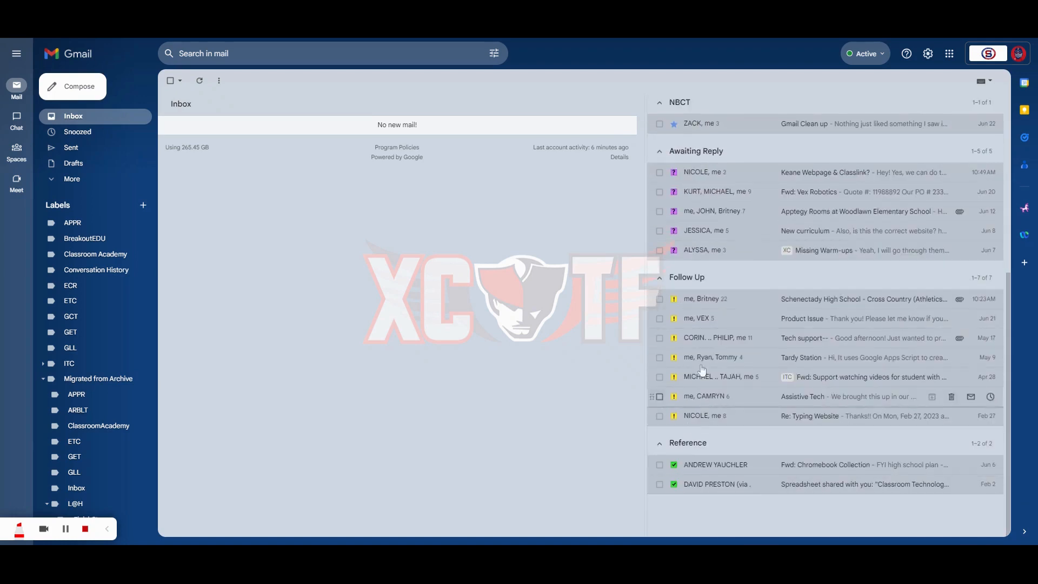
pyautogui.scroll(6, 720, 344)
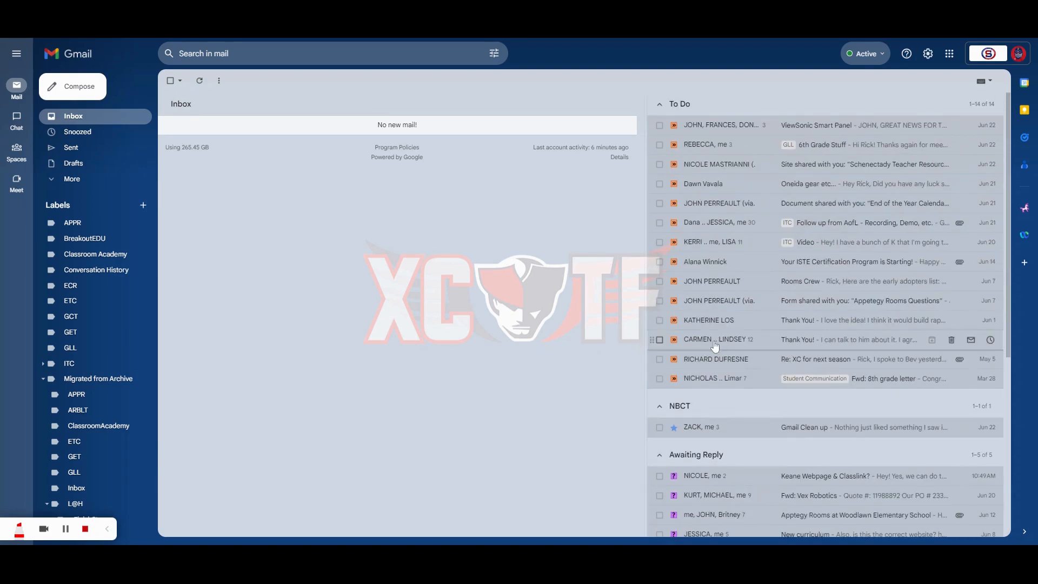